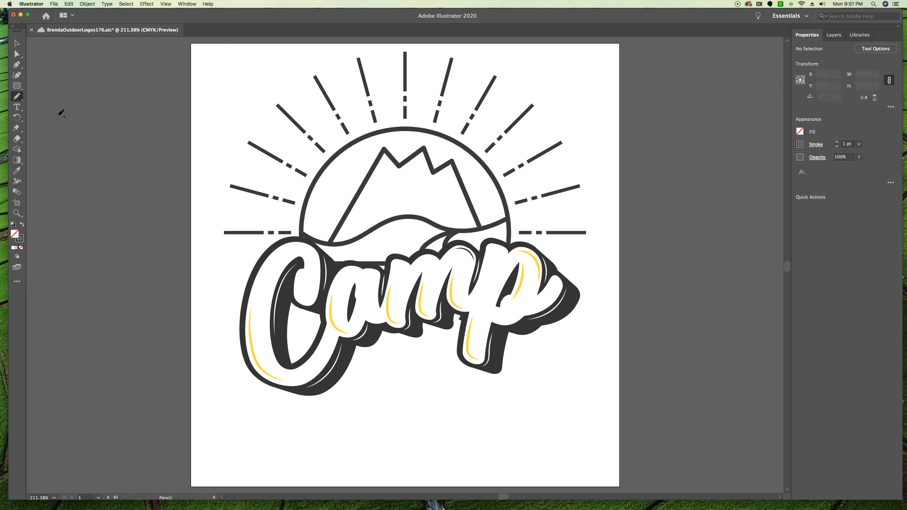
Switch to the Pencil artboard and set the Pencil tool's fidelity to fully Smooth
{"action": "left_click", "coordinate": [98, 497]}
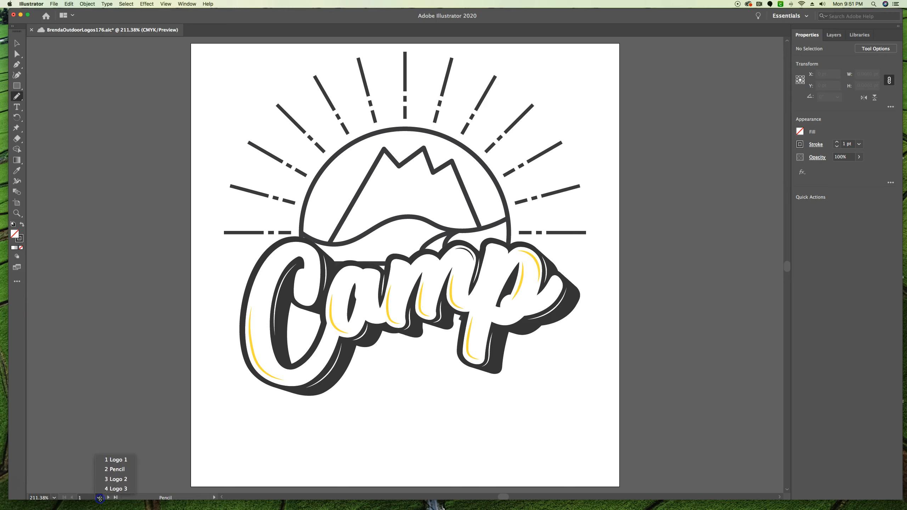
{"action": "left_click", "coordinate": [118, 470]}
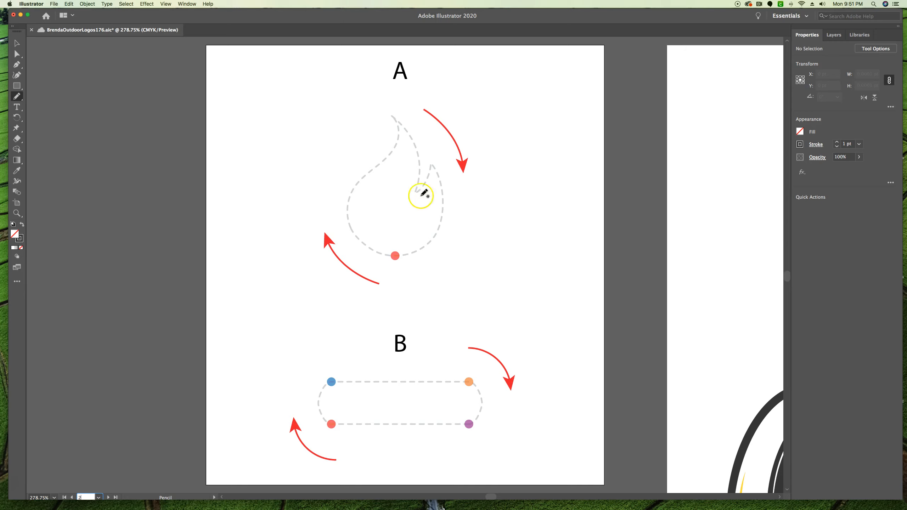
{"action": "left_click", "coordinate": [17, 97]}
{"action": "double_click", "coordinate": [17, 97]}
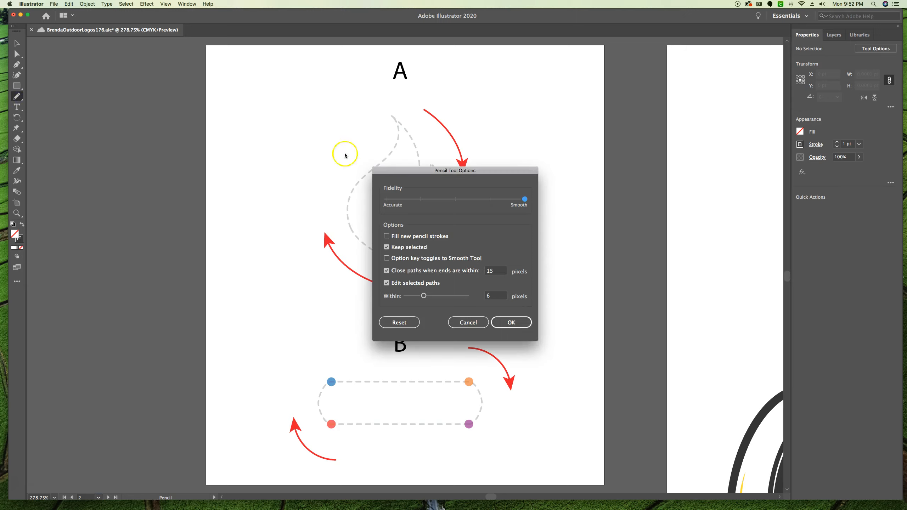
{"action": "mouse_move", "coordinate": [499, 170]}
{"action": "left_mouse_down"}
{"action": "mouse_move", "coordinate": [324, 122]}
{"action": "mouse_move", "coordinate": [248, 75]}
{"action": "left_mouse_up"}
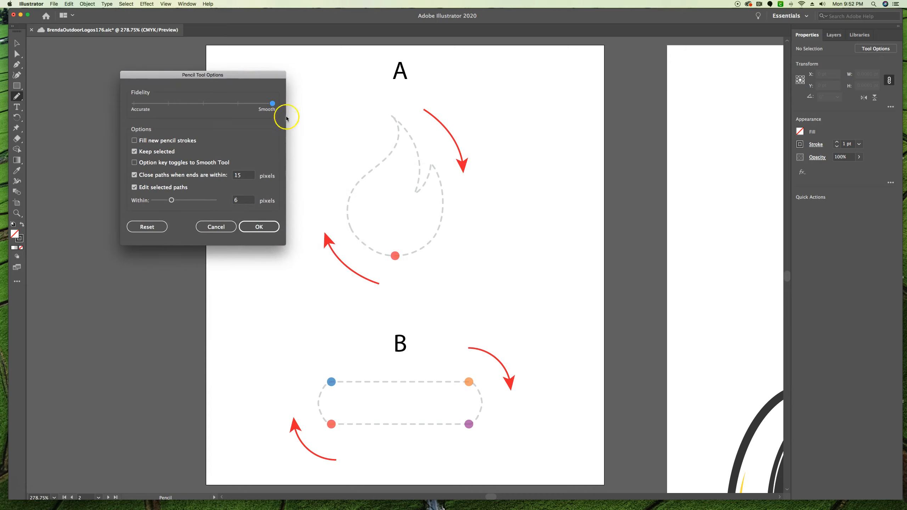
{"action": "left_click_drag", "start_coordinate": [272, 104], "coordinate": [203, 103]}
{"action": "left_click_drag", "start_coordinate": [203, 103], "coordinate": [280, 104]}
{"action": "left_click", "coordinate": [260, 225]}
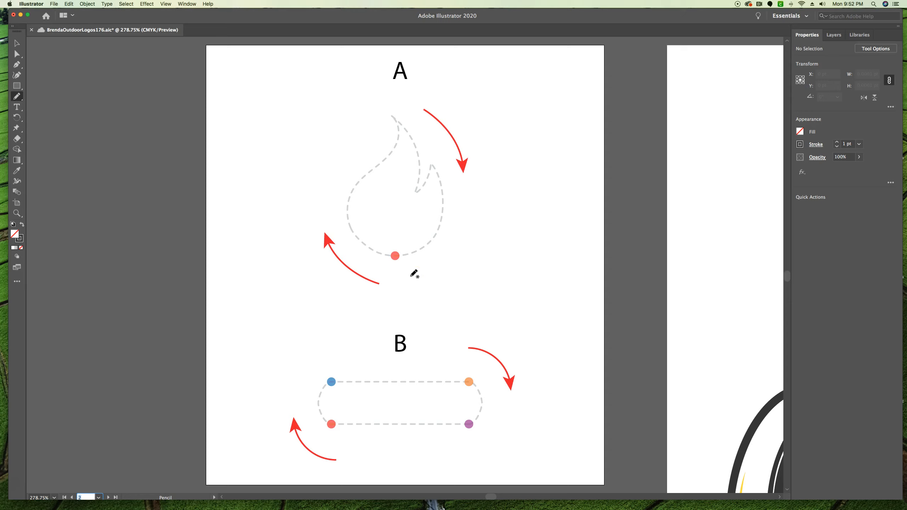
Set the stroke weight for new pencil paths to 3 pt, with no fill
{"action": "key", "text": "Caps_Lock"}
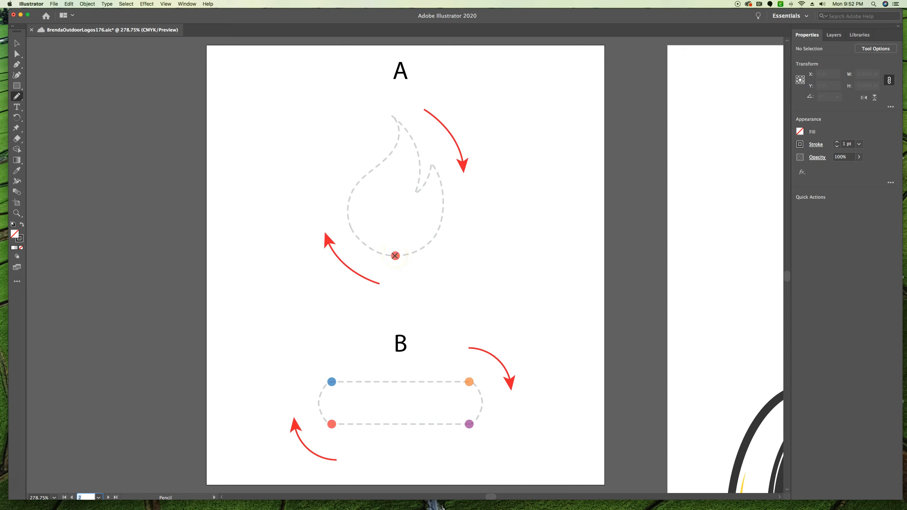
{"action": "key", "text": "Caps_Lock"}
{"action": "left_click", "coordinate": [800, 144]}
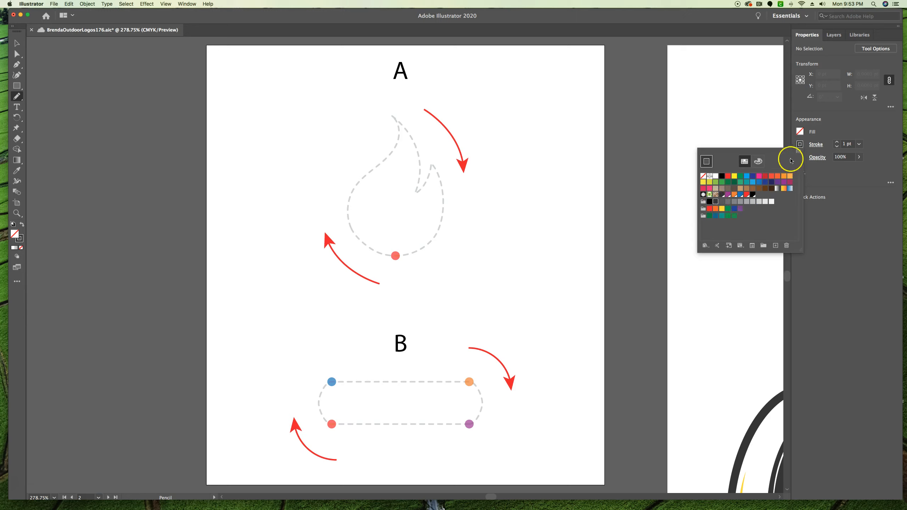
{"action": "left_click", "coordinate": [837, 143]}
{"action": "left_click", "coordinate": [837, 142]}
{"action": "left_click", "coordinate": [836, 143]}
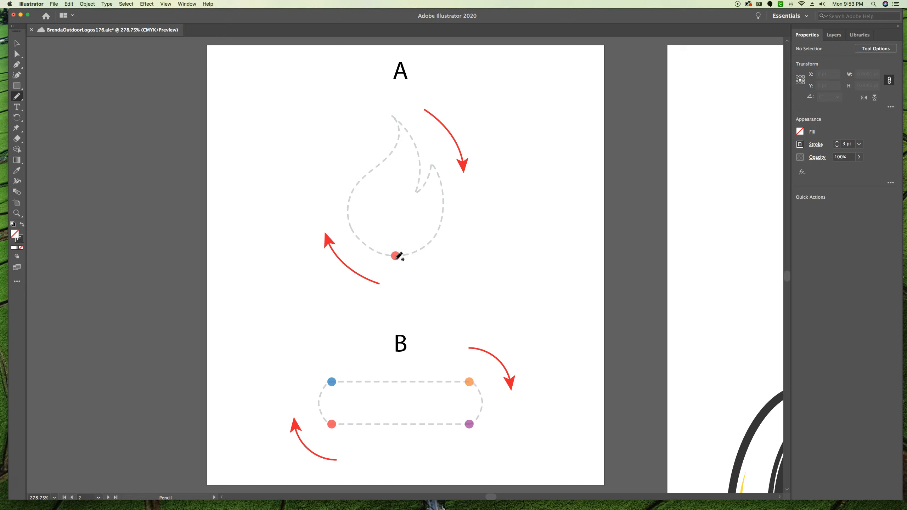
Trace the dashed flame of template A as one closed pencil path about 63 × 95 pt, and save the document
{"action": "mouse_move", "coordinate": [396, 257]}
{"action": "left_mouse_down"}
{"action": "mouse_move", "coordinate": [356, 237]}
{"action": "mouse_move", "coordinate": [350, 192]}
{"action": "mouse_move", "coordinate": [391, 154]}
{"action": "mouse_move", "coordinate": [394, 115]}
{"action": "mouse_move", "coordinate": [414, 143]}
{"action": "mouse_move", "coordinate": [416, 193]}
{"action": "mouse_move", "coordinate": [434, 162]}
{"action": "mouse_move", "coordinate": [439, 178]}
{"action": "mouse_move", "coordinate": [440, 226]}
{"action": "mouse_move", "coordinate": [396, 258]}
{"action": "left_mouse_up"}
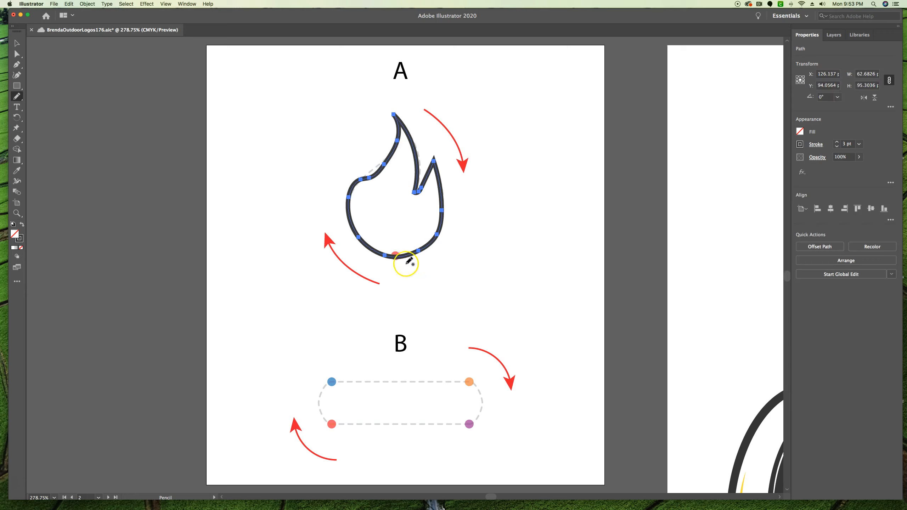
{"action": "key", "text": "super+s"}
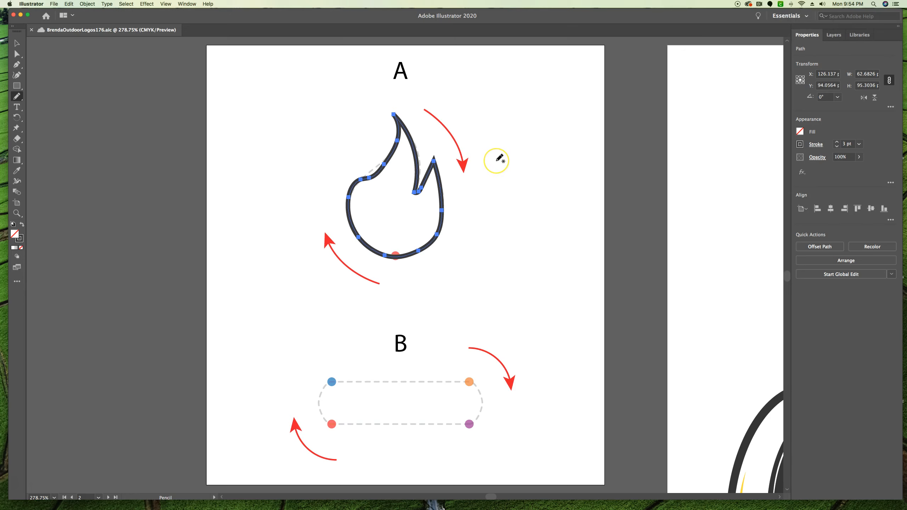
{"action": "left_click", "coordinate": [13, 489]}
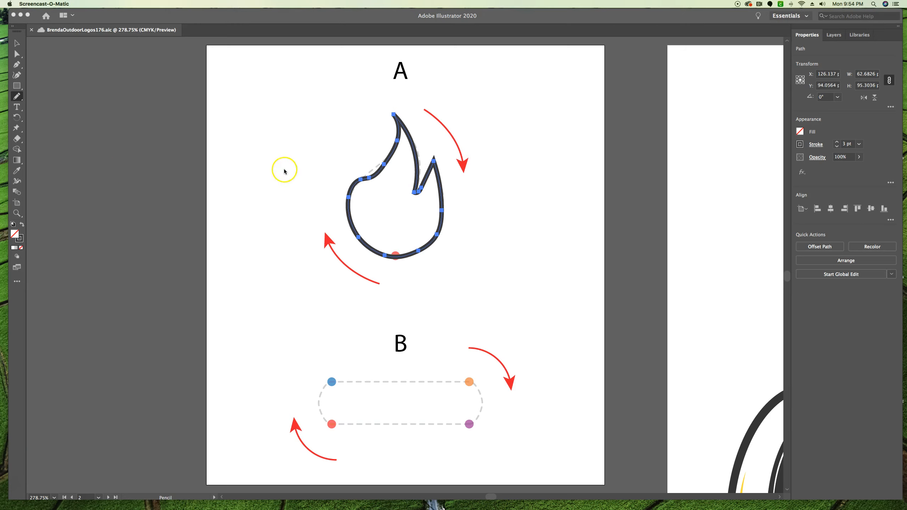
Redraw the bumpy upper-left edge of the flame with the Pencil tool to follow the dashed template
{"action": "left_click", "coordinate": [17, 96]}
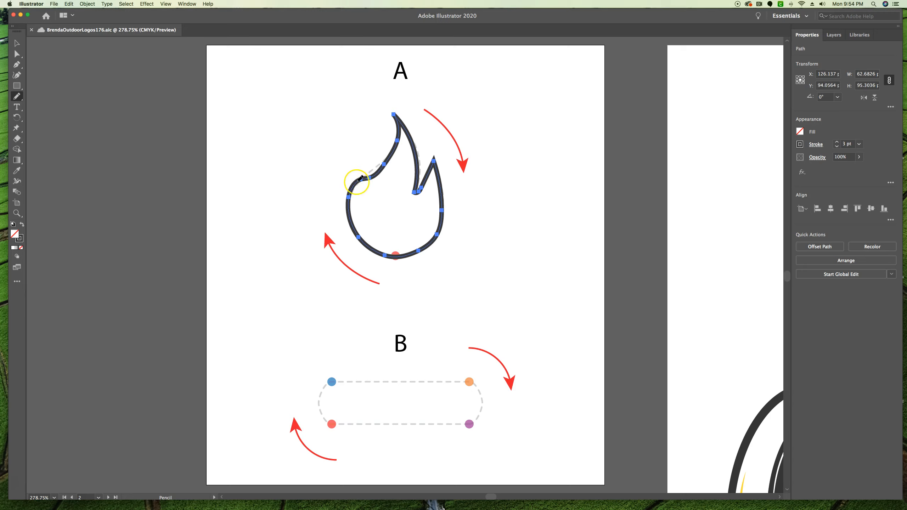
{"action": "mouse_move", "coordinate": [359, 181]}
{"action": "left_mouse_down"}
{"action": "mouse_move", "coordinate": [399, 134]}
{"action": "mouse_move", "coordinate": [391, 152]}
{"action": "left_mouse_up"}
{"action": "mouse_move", "coordinate": [359, 184]}
{"action": "left_mouse_down"}
{"action": "mouse_move", "coordinate": [393, 147]}
{"action": "mouse_move", "coordinate": [400, 121]}
{"action": "left_mouse_up"}
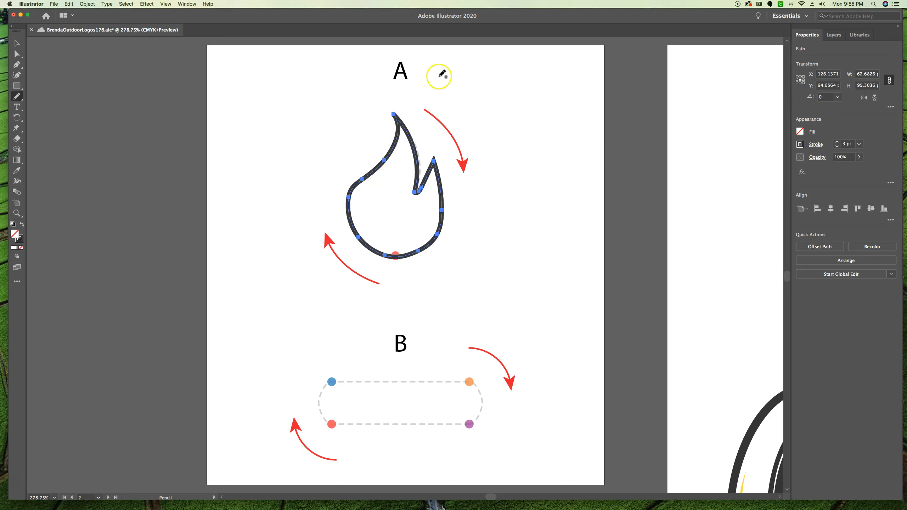
Redraw the right edge of the flame's tall tip from the inner notch to the peak, and fill the flame with red
{"action": "mouse_move", "coordinate": [418, 183]}
{"action": "left_mouse_down"}
{"action": "mouse_move", "coordinate": [421, 145]}
{"action": "mouse_move", "coordinate": [408, 123]}
{"action": "left_mouse_up"}
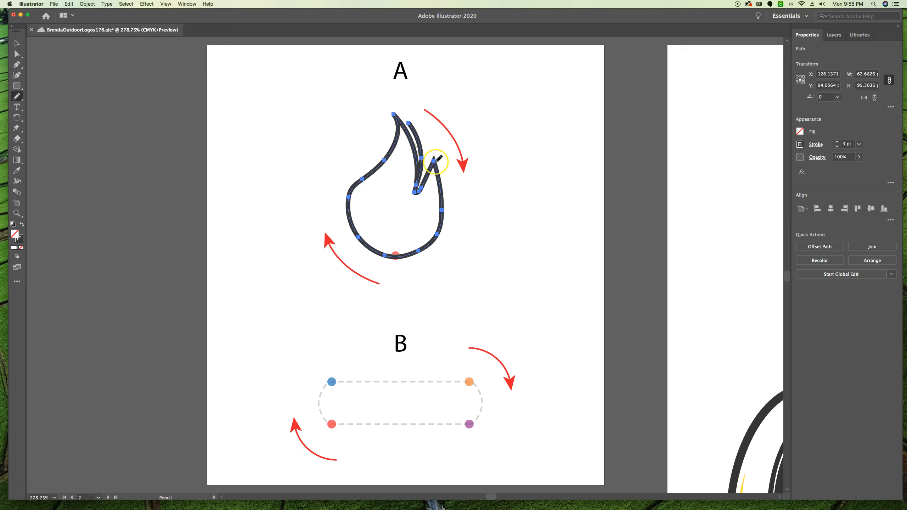
{"action": "key", "text": "super+z"}
{"action": "mouse_move", "coordinate": [417, 183]}
{"action": "left_mouse_down"}
{"action": "mouse_move", "coordinate": [419, 145]}
{"action": "mouse_move", "coordinate": [393, 112]}
{"action": "left_mouse_up"}
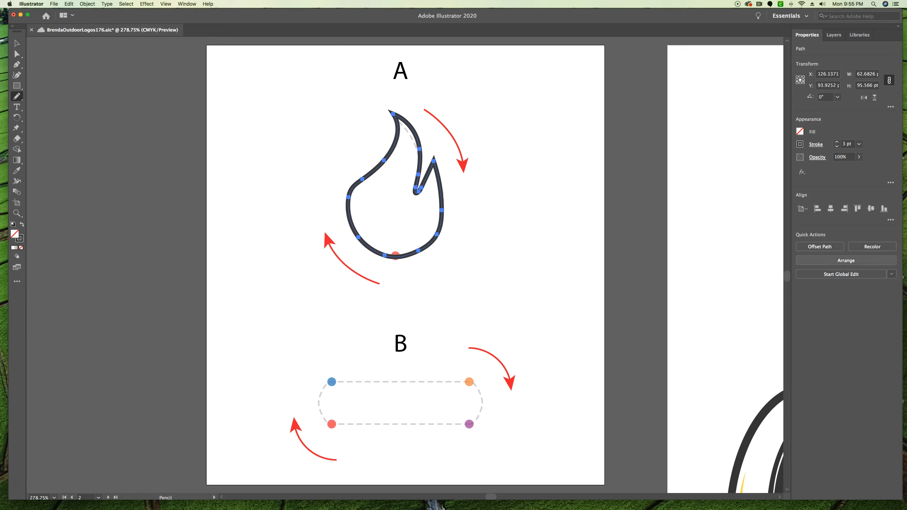
{"action": "left_click", "coordinate": [800, 131]}
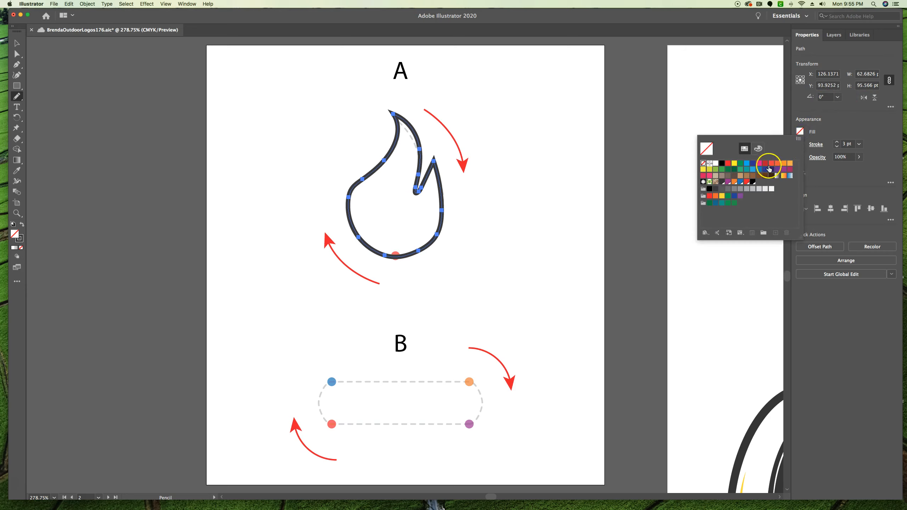
{"action": "left_click", "coordinate": [766, 164]}
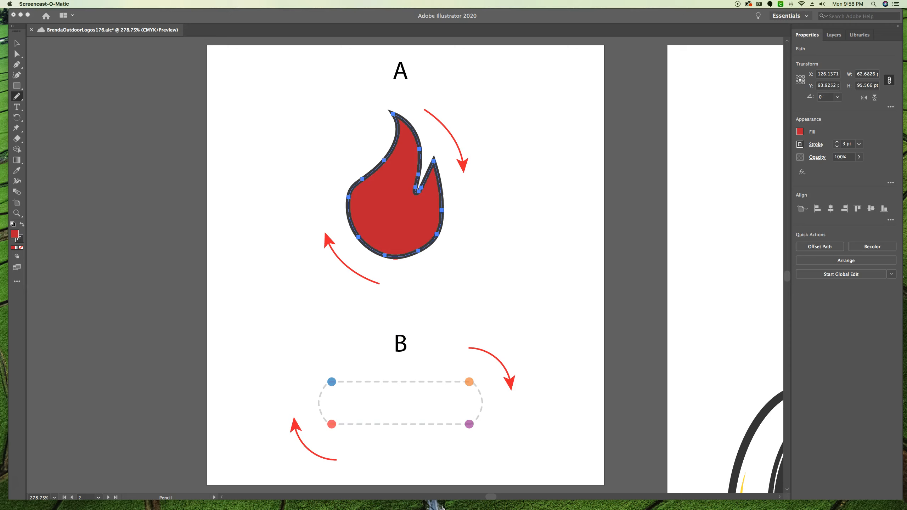
Draw the curved left end of template B with the Pencil tool, from the red dot up to the blue dot
{"action": "left_click", "coordinate": [16, 99]}
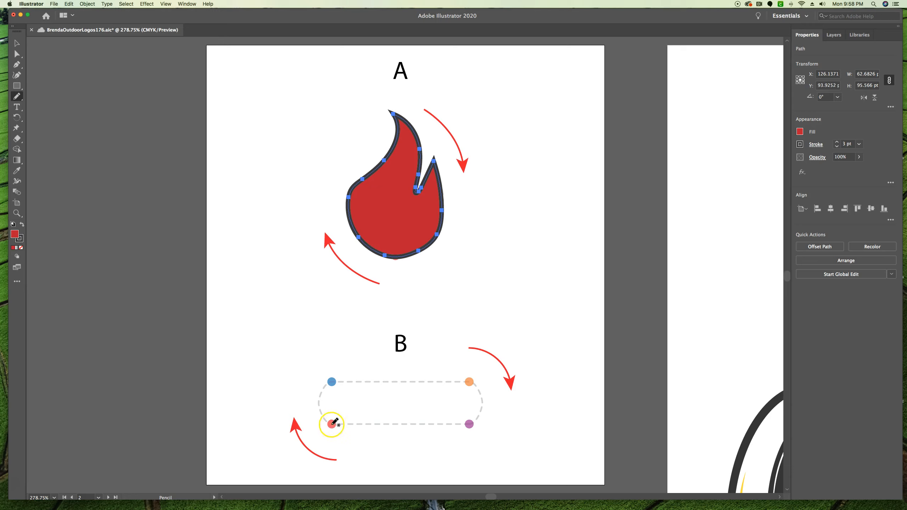
{"action": "mouse_move", "coordinate": [331, 424]}
{"action": "left_mouse_down"}
{"action": "mouse_move", "coordinate": [317, 415]}
{"action": "mouse_move", "coordinate": [323, 385]}
{"action": "left_mouse_up"}
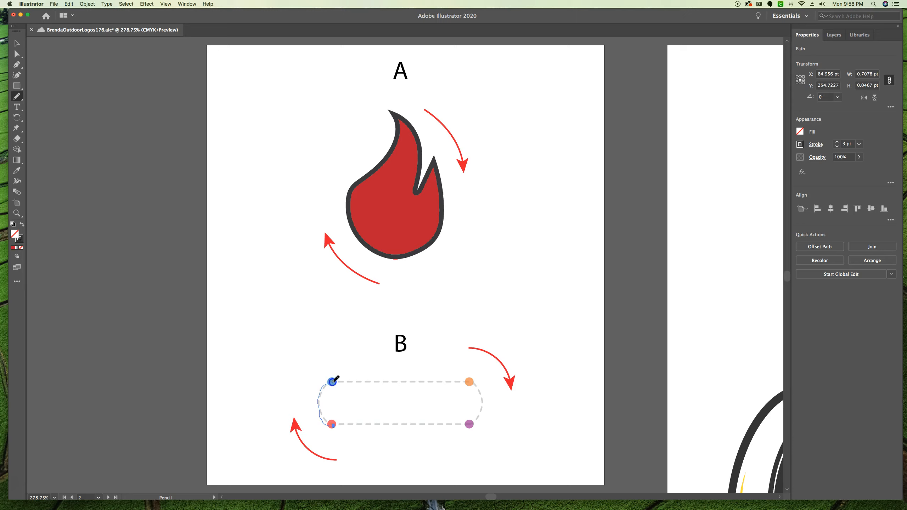
{"action": "left_click_drag", "start_coordinate": [333, 381], "coordinate": [333, 380]}
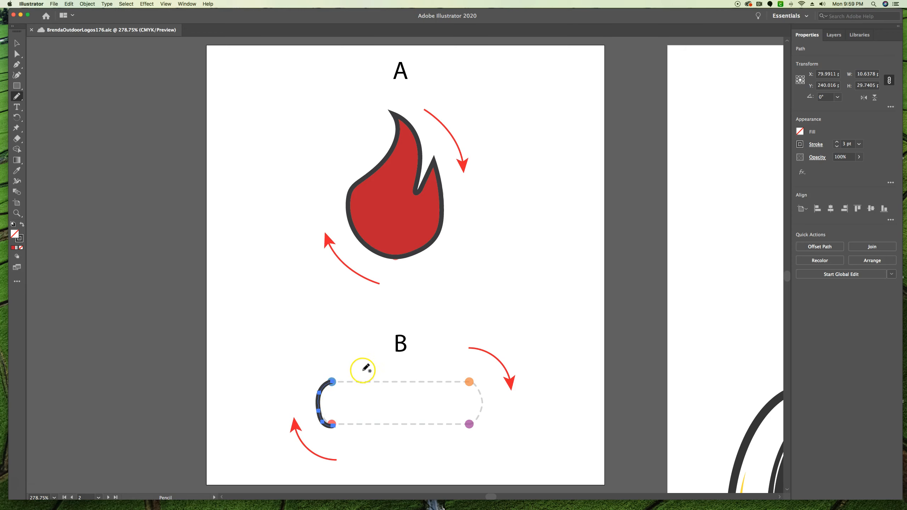
{"action": "scroll", "coordinate": [367, 381], "scroll_direction": "right", "scroll_amount": 1}
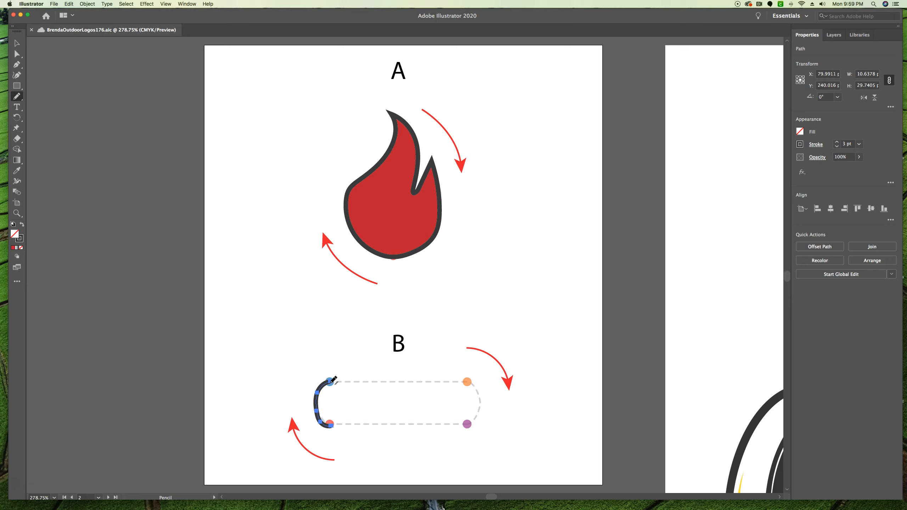
Continue the path around template B into a closed log about 110 × 30 pt, and fill it with dark brown C=40 M=70 Y=100 K=50
{"action": "mouse_move", "coordinate": [330, 382]}
{"action": "left_mouse_down"}
{"action": "mouse_move", "coordinate": [425, 384]}
{"action": "mouse_move", "coordinate": [433, 366]}
{"action": "mouse_move", "coordinate": [443, 373]}
{"action": "mouse_move", "coordinate": [440, 383]}
{"action": "mouse_move", "coordinate": [466, 382]}
{"action": "left_mouse_up"}
{"action": "left_click_drag", "start_coordinate": [466, 383], "coordinate": [479, 413]}
{"action": "left_click_drag", "start_coordinate": [468, 424], "coordinate": [334, 424]}
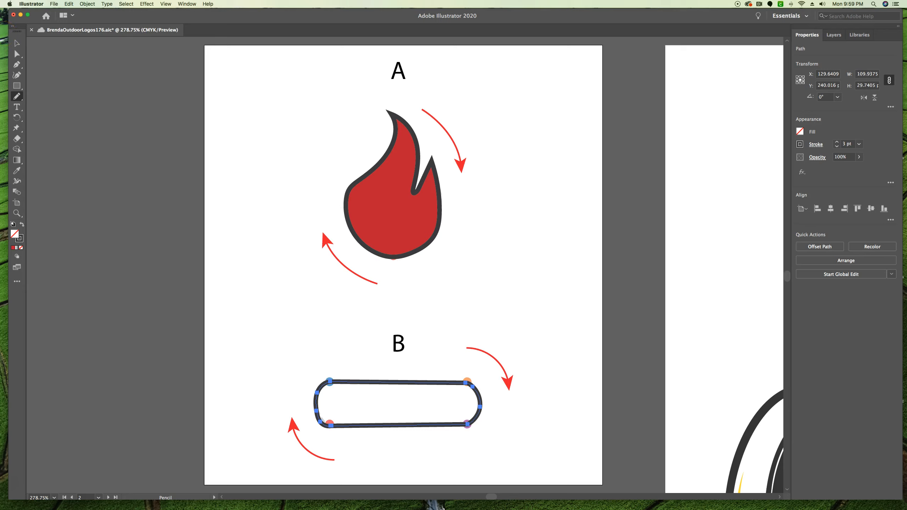
{"action": "left_click", "coordinate": [802, 132]}
{"action": "left_click", "coordinate": [764, 176]}
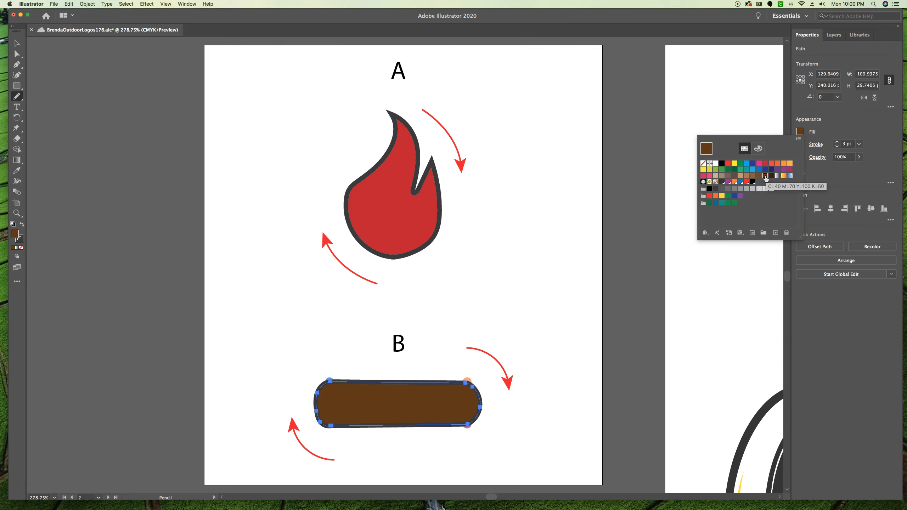
Move the flame down so its base overlaps the middle of the log, and bring the flame to the front
{"action": "left_click", "coordinate": [17, 44]}
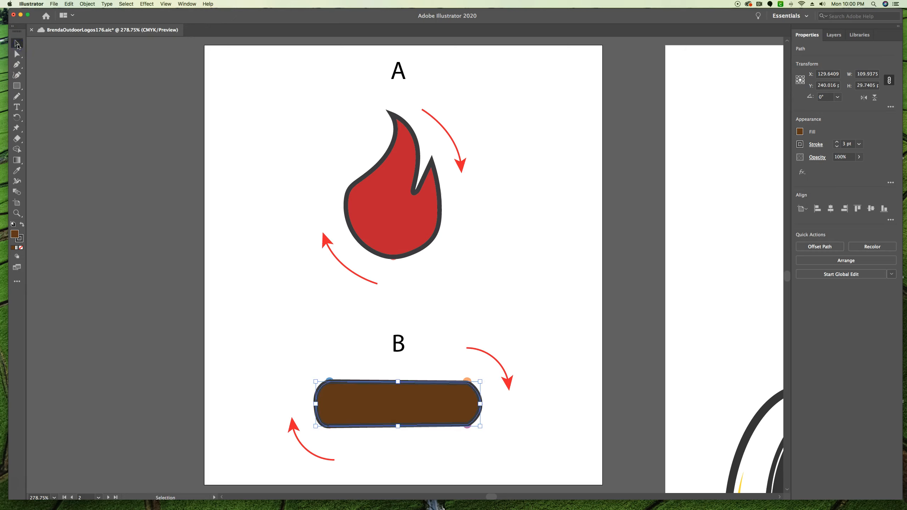
{"action": "left_click_drag", "start_coordinate": [393, 196], "coordinate": [398, 335]}
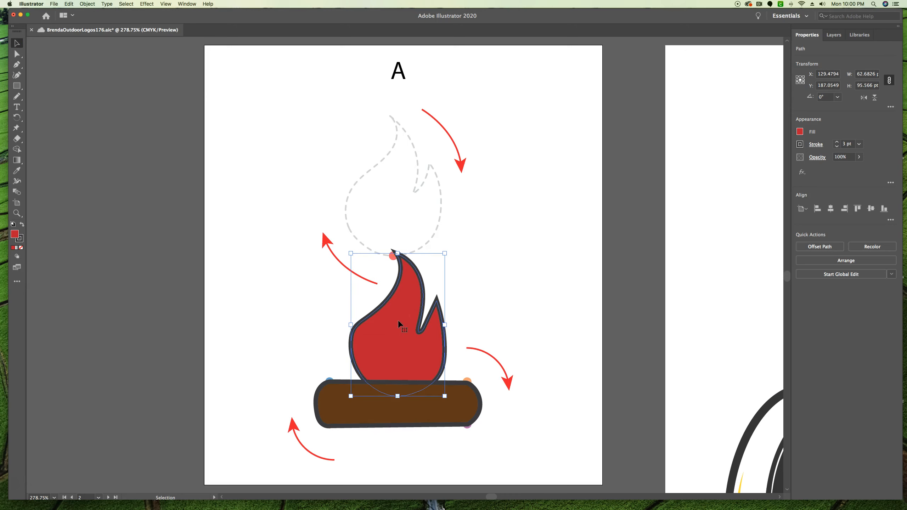
{"action": "left_click", "coordinate": [87, 5]}
{"action": "mouse_move", "coordinate": [118, 19]}
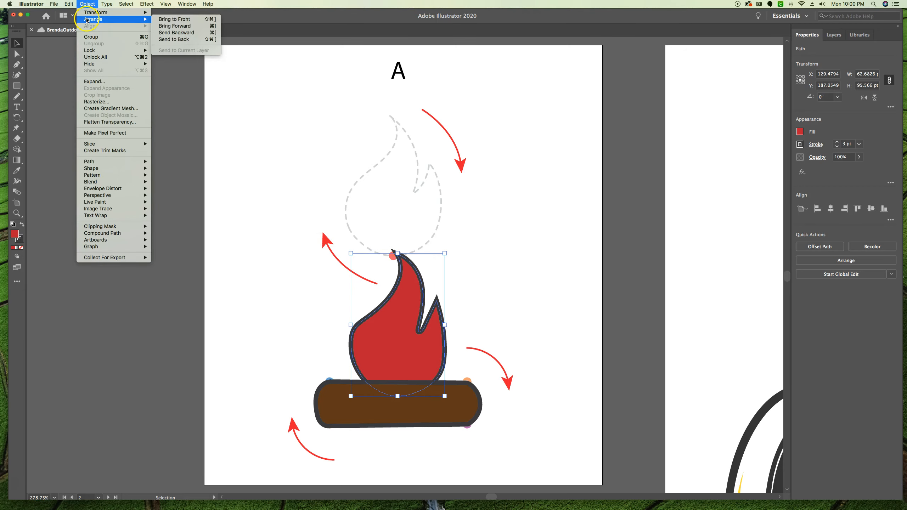
{"action": "left_click", "coordinate": [170, 19]}
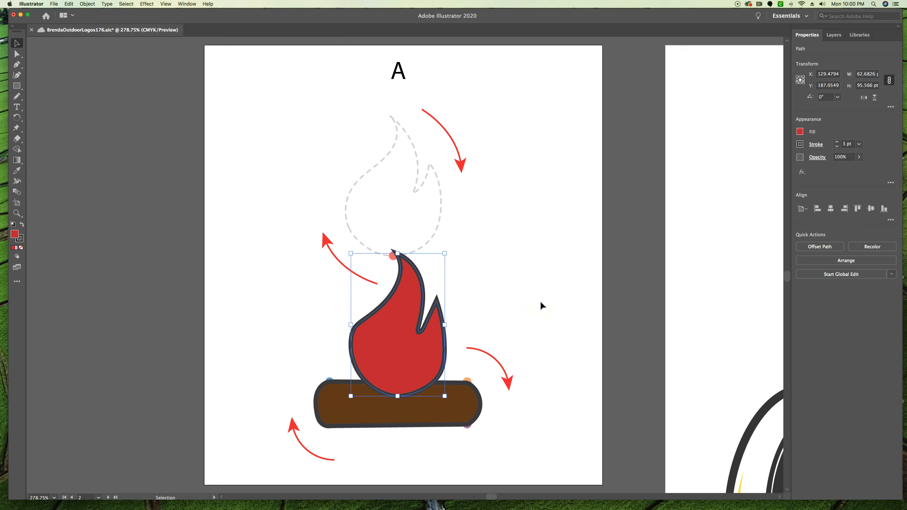
Select the flame and the log together, and check the templates layer's lock in the layer list
{"action": "left_click", "coordinate": [529, 310]}
{"action": "left_click_drag", "start_coordinate": [327, 326], "coordinate": [427, 403]}
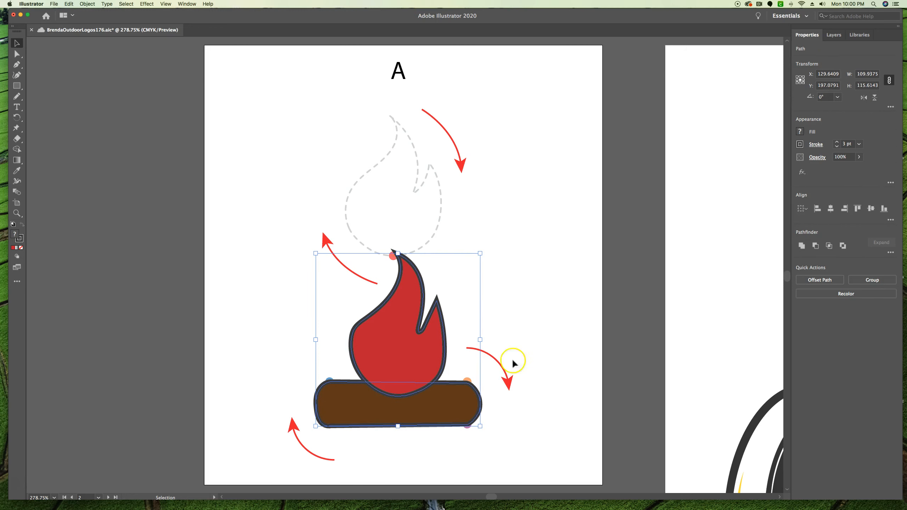
{"action": "left_click", "coordinate": [833, 35]}
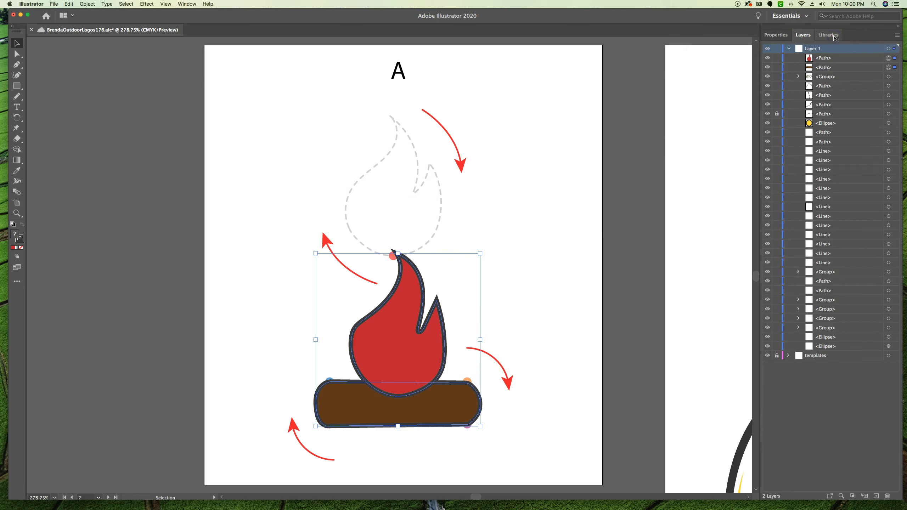
{"action": "left_click", "coordinate": [777, 355]}
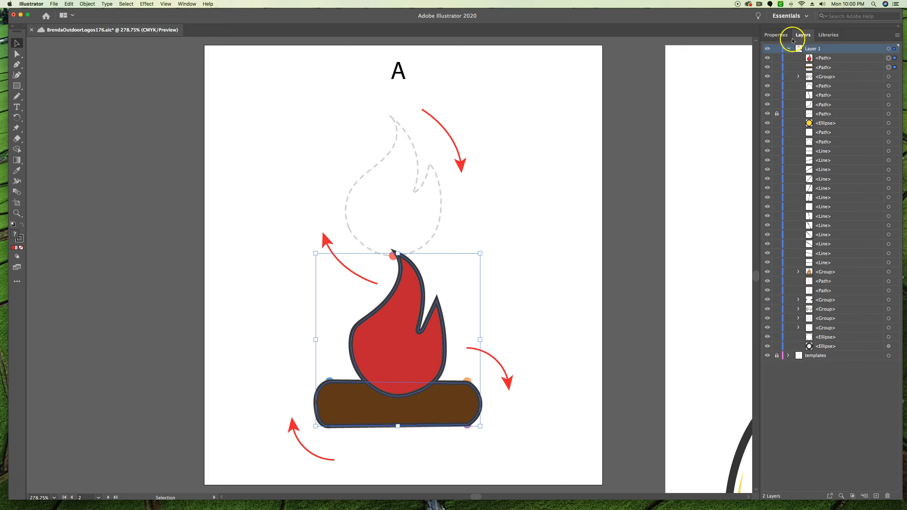
{"action": "left_click", "coordinate": [775, 34]}
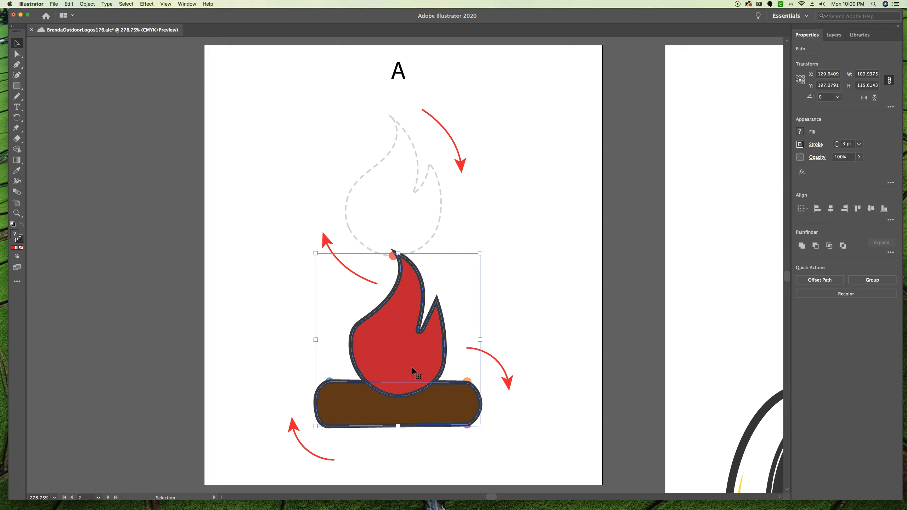
Copy the selected flame and log to artboard 3 and place them within the rays above the Camp lettering
{"action": "scroll", "coordinate": [415, 370], "scroll_direction": "left", "scroll_amount": 2}
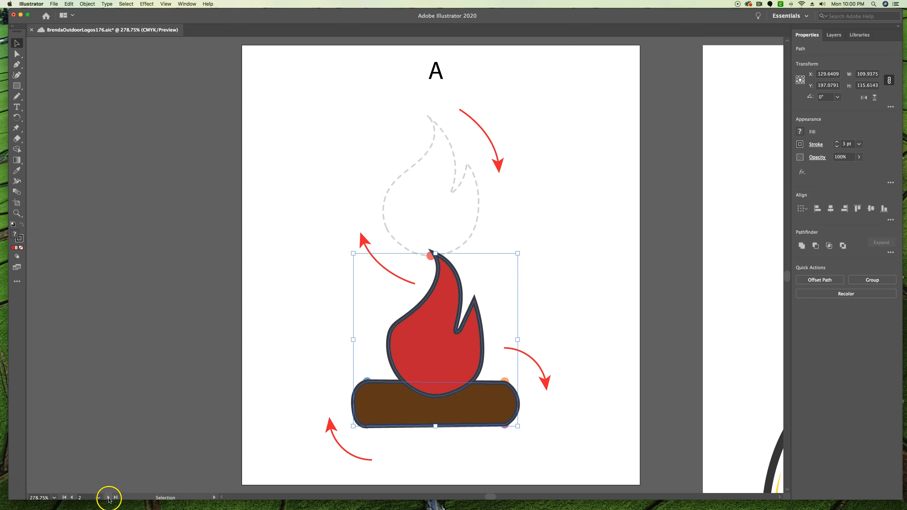
{"action": "left_click", "coordinate": [108, 497]}
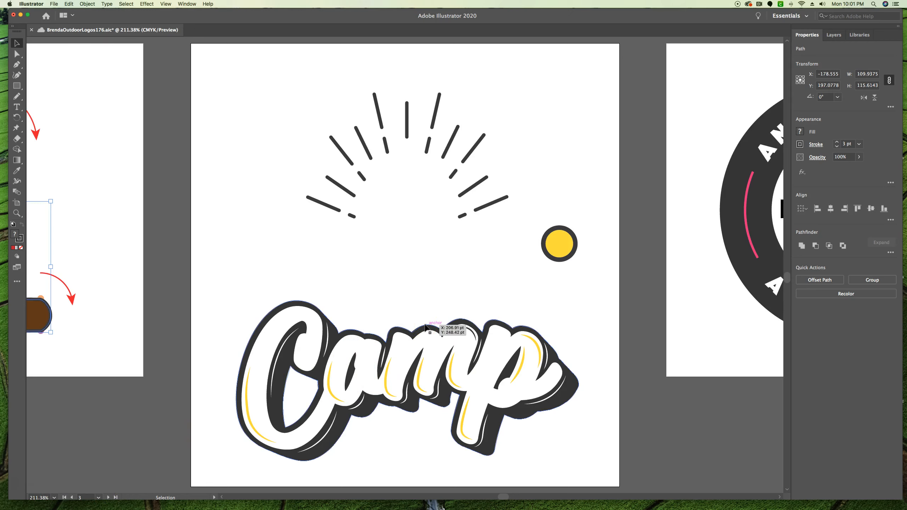
{"action": "key", "text": "a"}
{"action": "key", "text": "v"}
{"action": "key", "text": "super+v"}
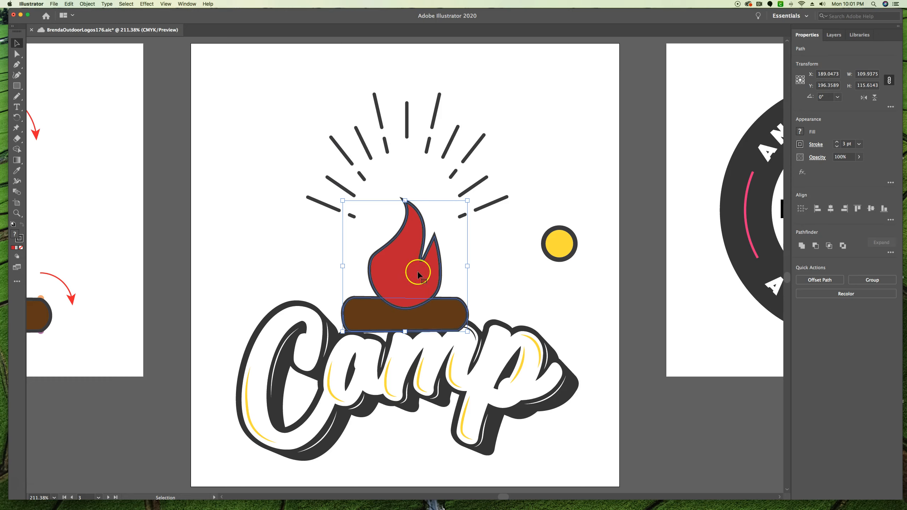
{"action": "left_click_drag", "start_coordinate": [416, 267], "coordinate": [413, 211]}
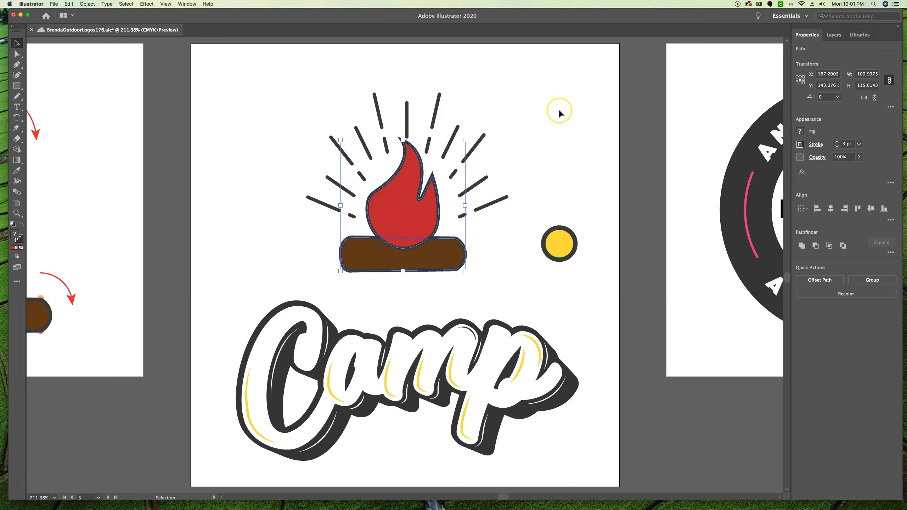